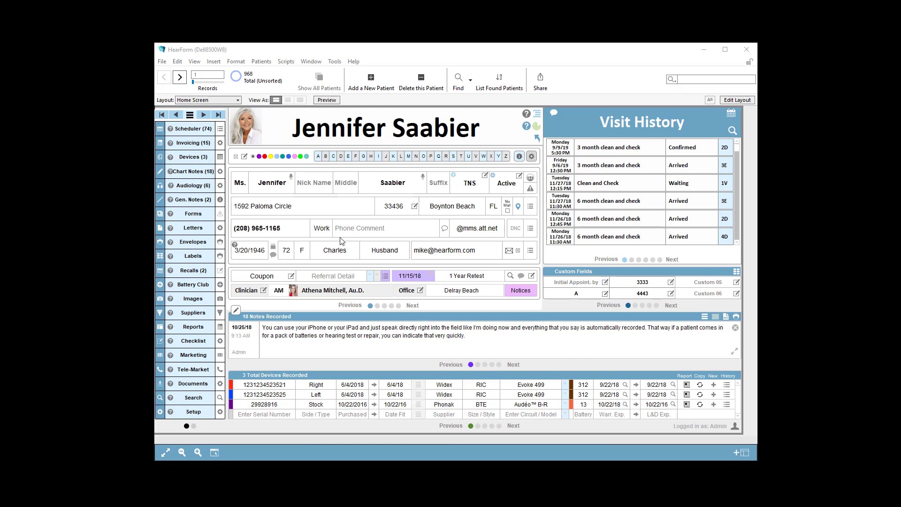
# - Open the scheduler, add an 11:00 am appointment on 11/7/2018 for the third clinician, and attach the patient from the home screen
pyautogui.click(187, 128)
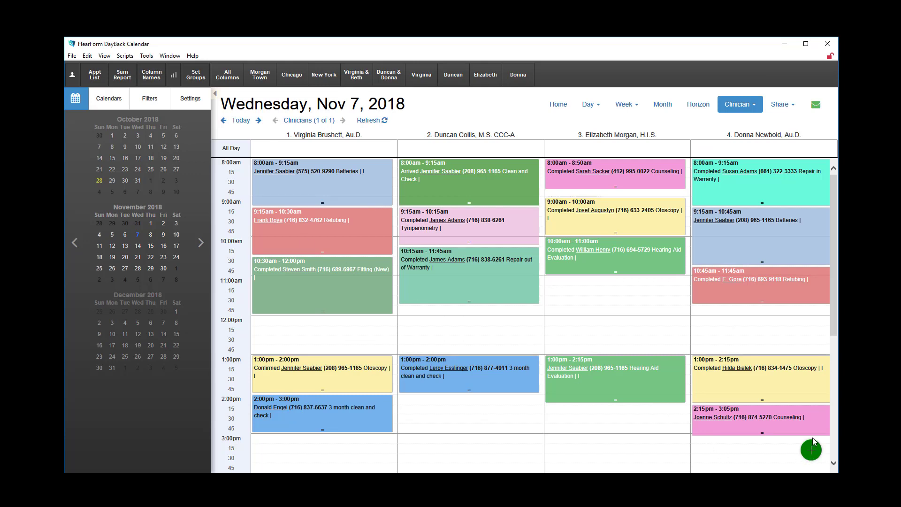
pyautogui.click(811, 451)
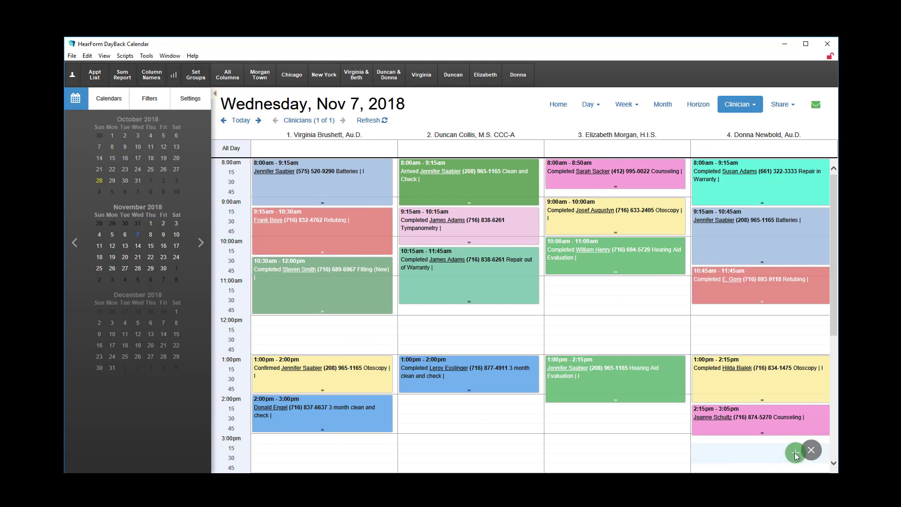
pyautogui.moveTo(783, 453); pyautogui.dragTo(572, 288)
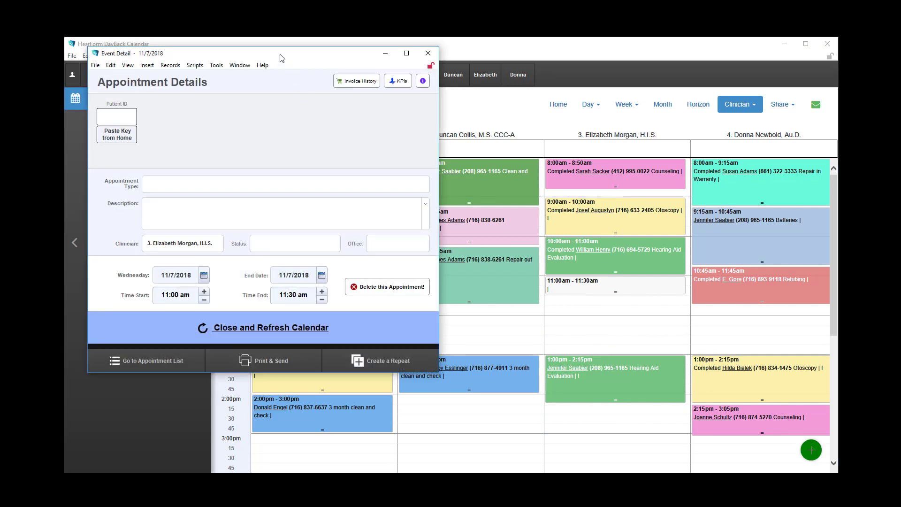
pyautogui.moveTo(281, 58); pyautogui.dragTo(483, 112)
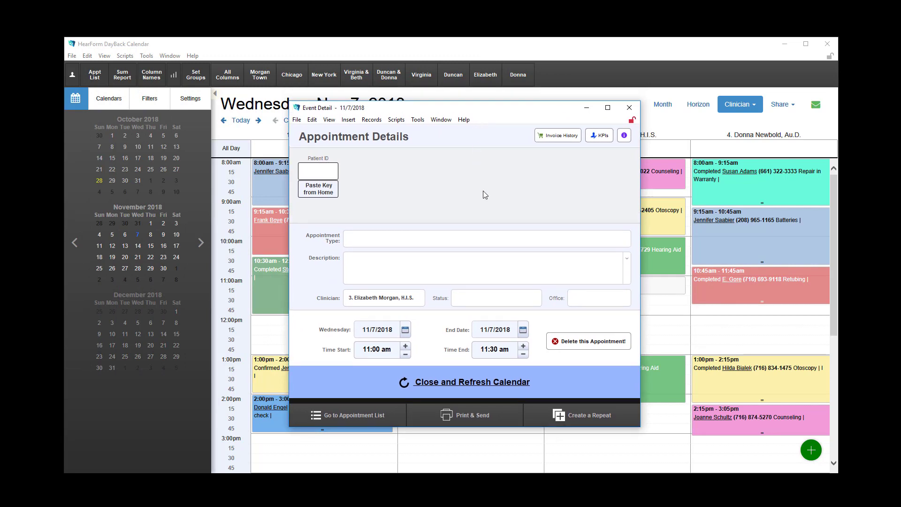
pyautogui.click(319, 193)
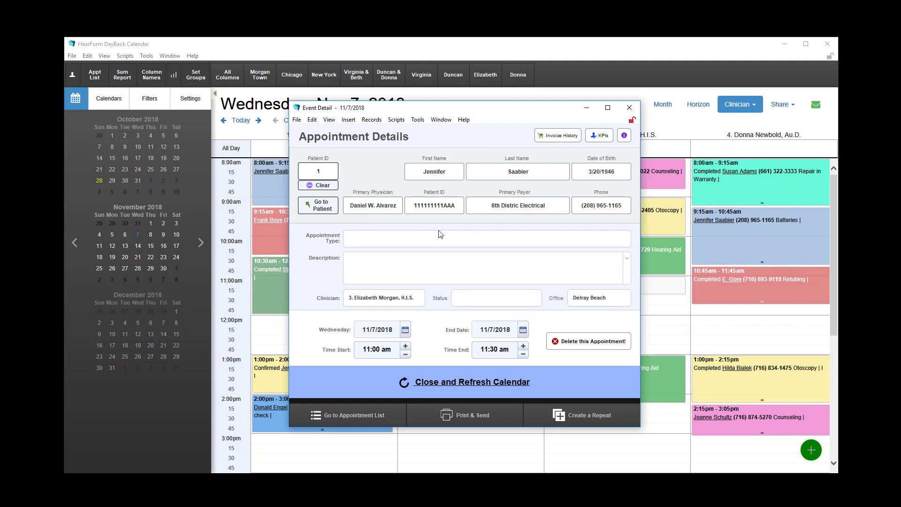
# - Set the appointment type to Hearing Aid Evaluation and enter "Important." as its description
pyautogui.click(397, 241)
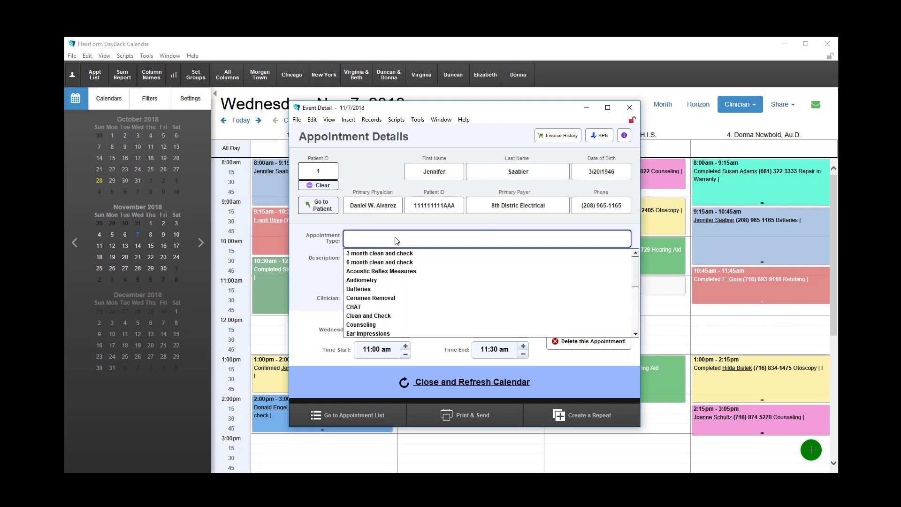
pyautogui.scroll(-2, 402, 291)
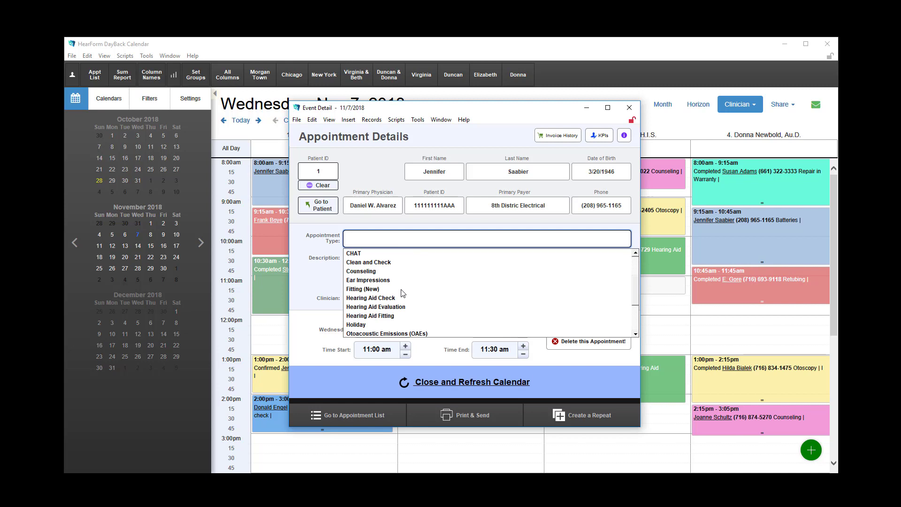
pyautogui.scroll(2, 402, 290)
pyautogui.press('h')
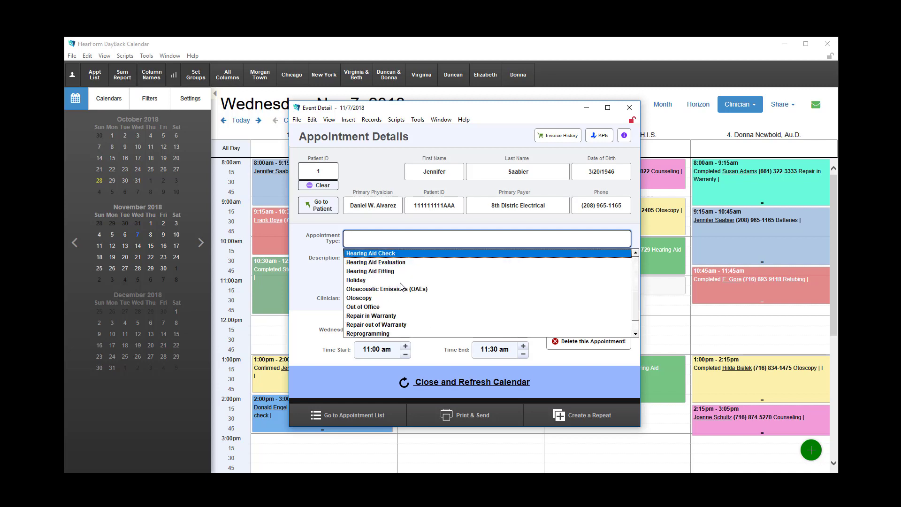
pyautogui.click(371, 263)
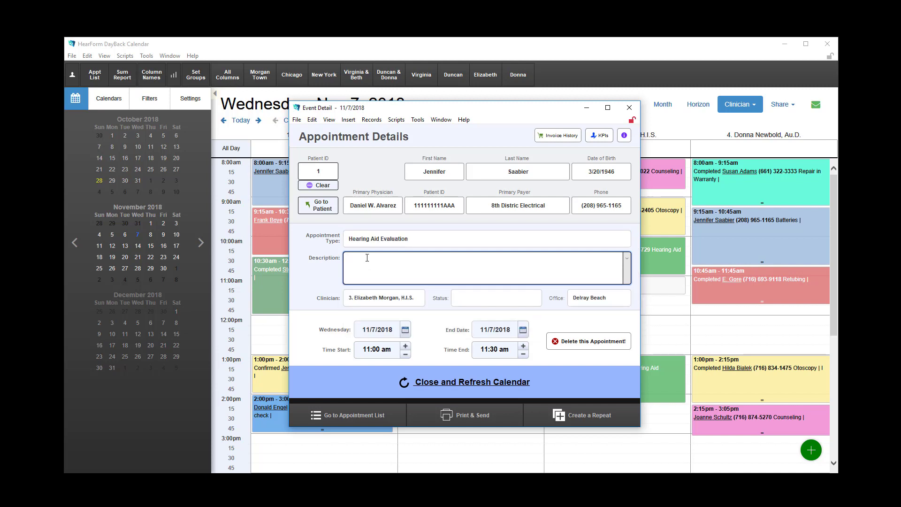
pyautogui.write('Important.')
# - Review the available clinician, status and office choices for the appointment
pyautogui.click(411, 301)
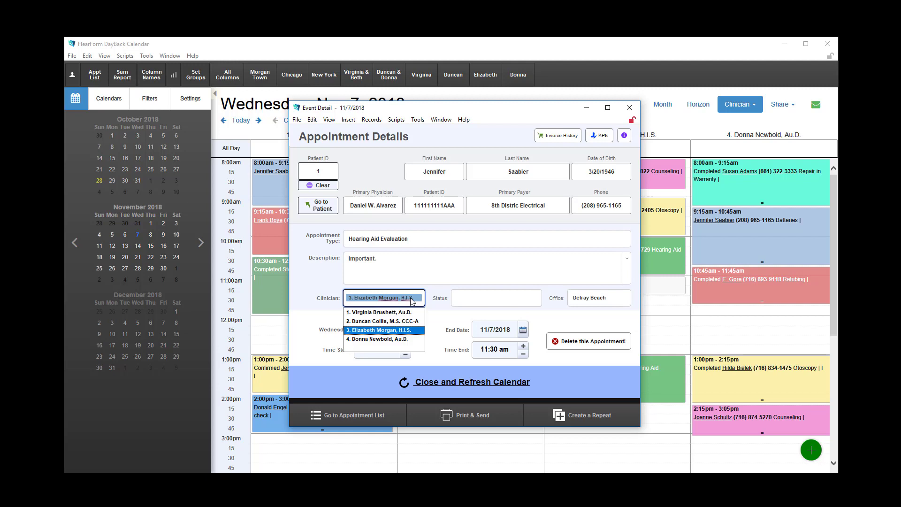
pyautogui.click(478, 300)
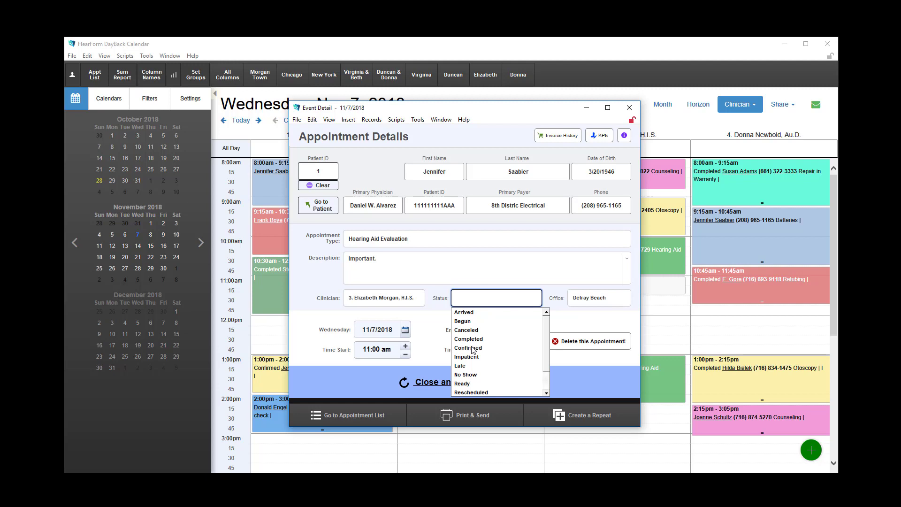
pyautogui.click(438, 314)
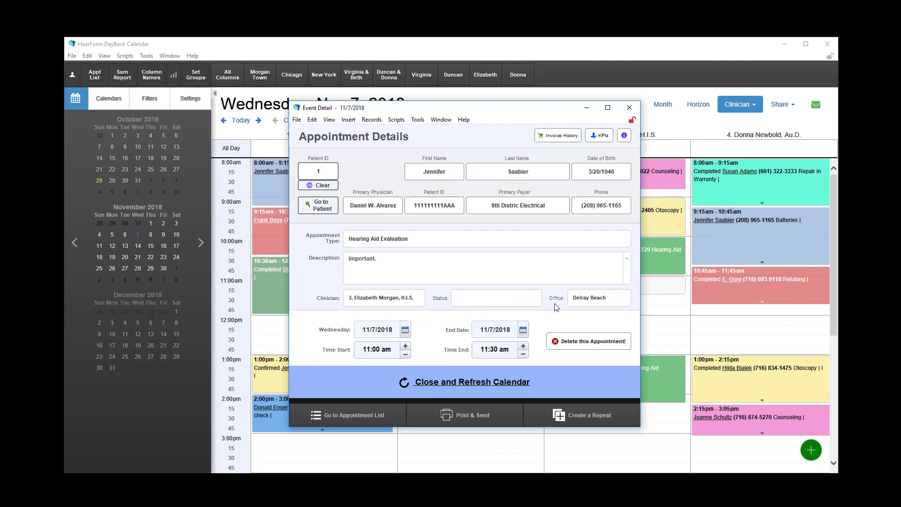
pyautogui.click(587, 299)
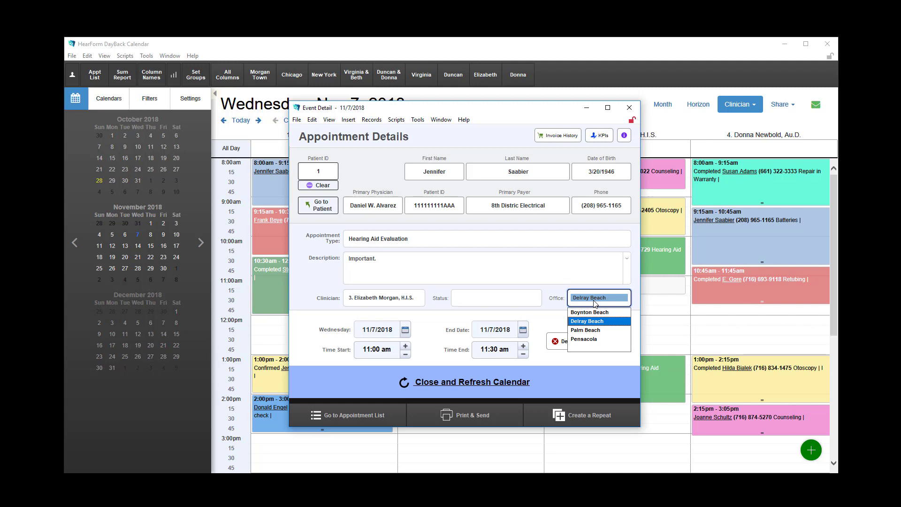
pyautogui.click(551, 313)
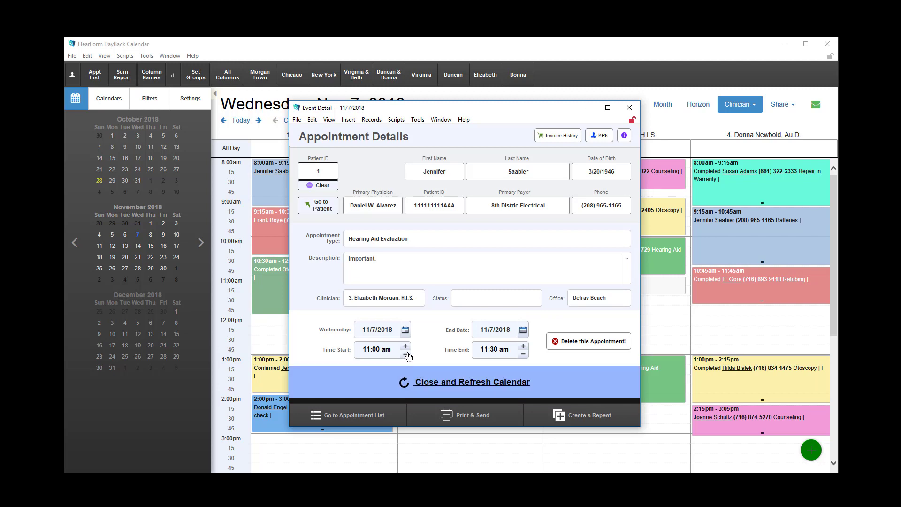
# - Set the appointment's end time to 11:45 am, then close its details and refresh the calendar
pyautogui.click(524, 347)
pyautogui.click(524, 355)
pyautogui.click(524, 346)
pyautogui.click(487, 384)
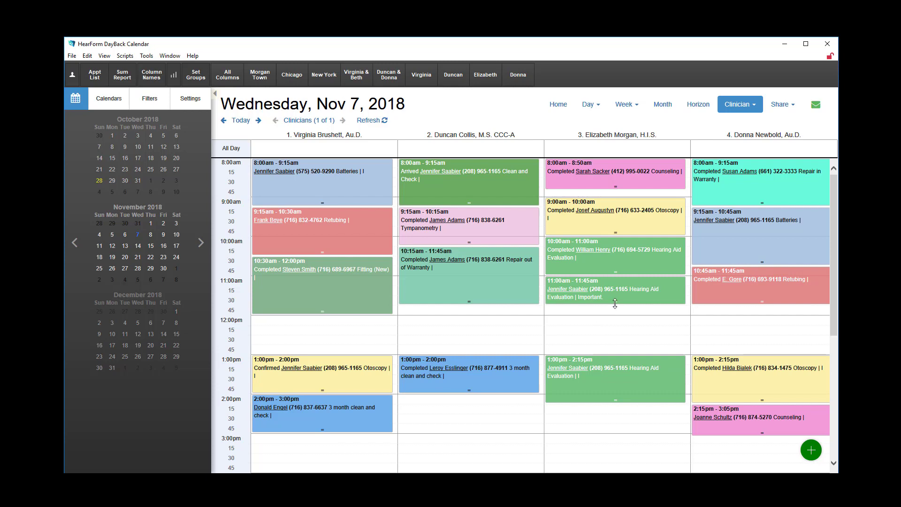
# - Adjust the 11:00 am appointment's end time on the calendar and in its details until it ends at 12:00 pm
pyautogui.moveTo(615, 303); pyautogui.dragTo(616, 343)
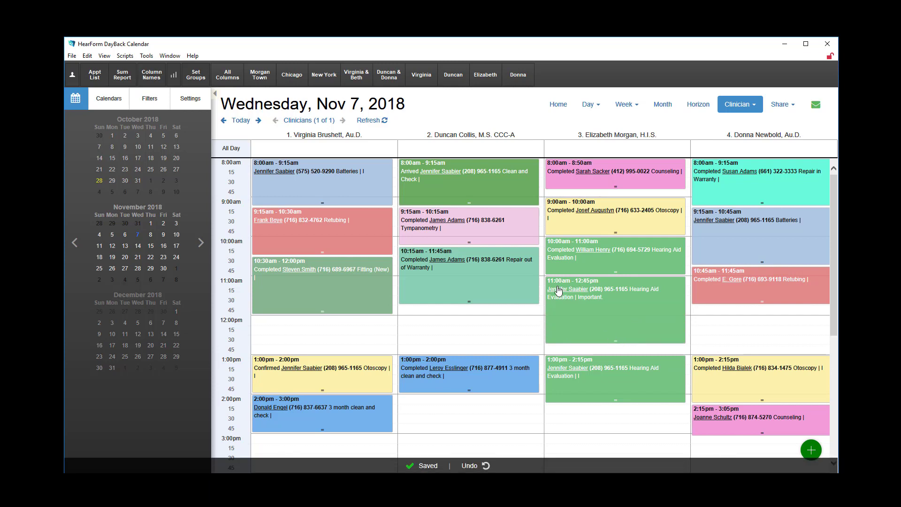
pyautogui.click(590, 287)
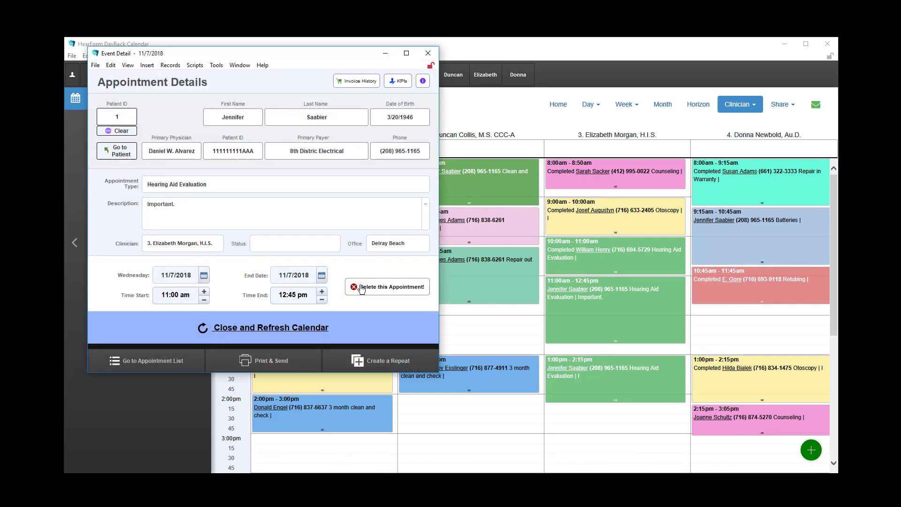
pyautogui.click(323, 301)
pyautogui.click(322, 301)
pyautogui.click(305, 327)
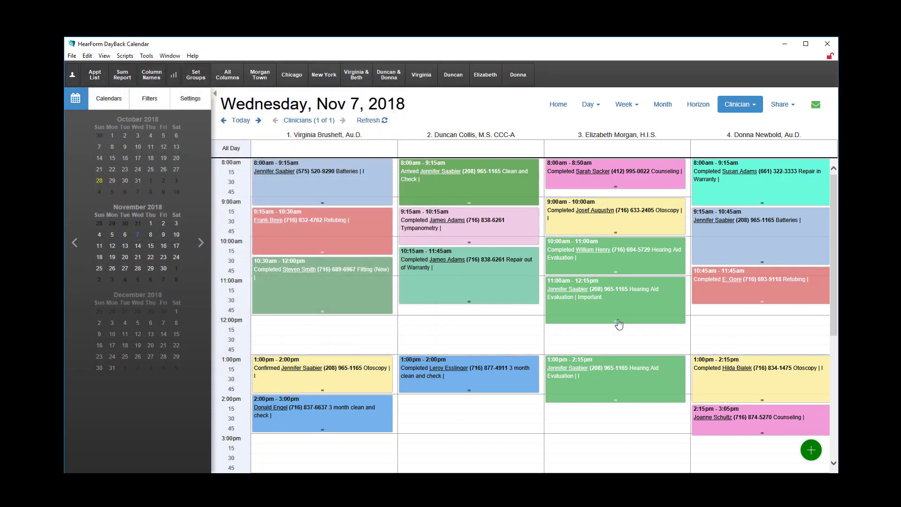
pyautogui.moveTo(614, 322)
pyautogui.mouseDown()
pyautogui.moveTo(610, 352)
pyautogui.moveTo(613, 313)
pyautogui.mouseUp()
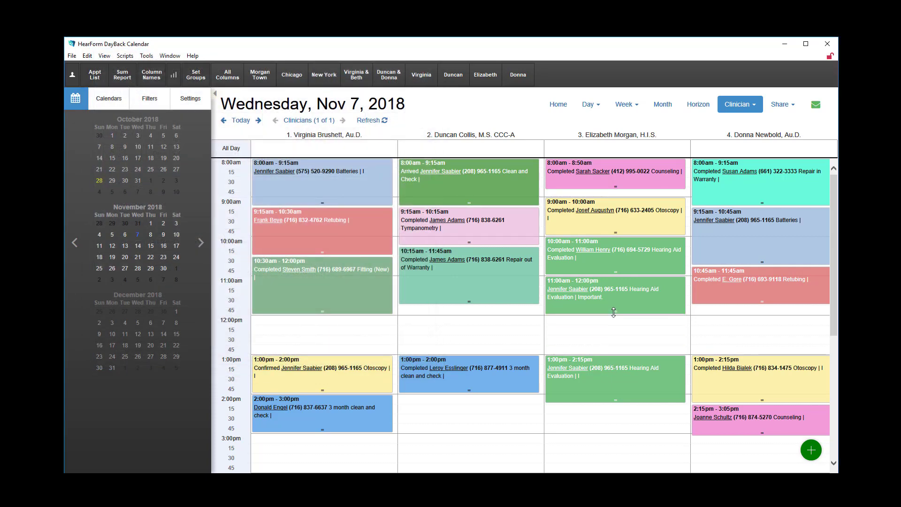
# - Open the 11:00 am appointment's details and review the patient's invoice history
pyautogui.click(594, 286)
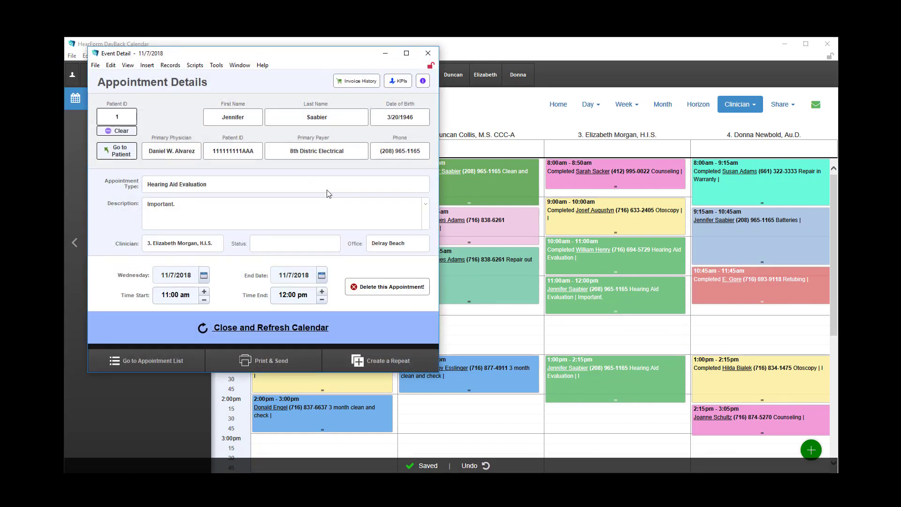
pyautogui.click(362, 83)
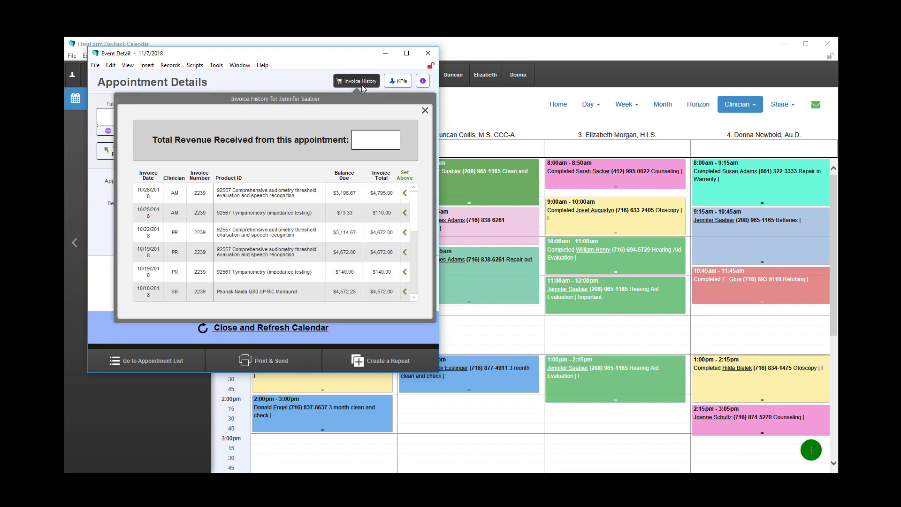
pyautogui.scroll(-5, 411, 190)
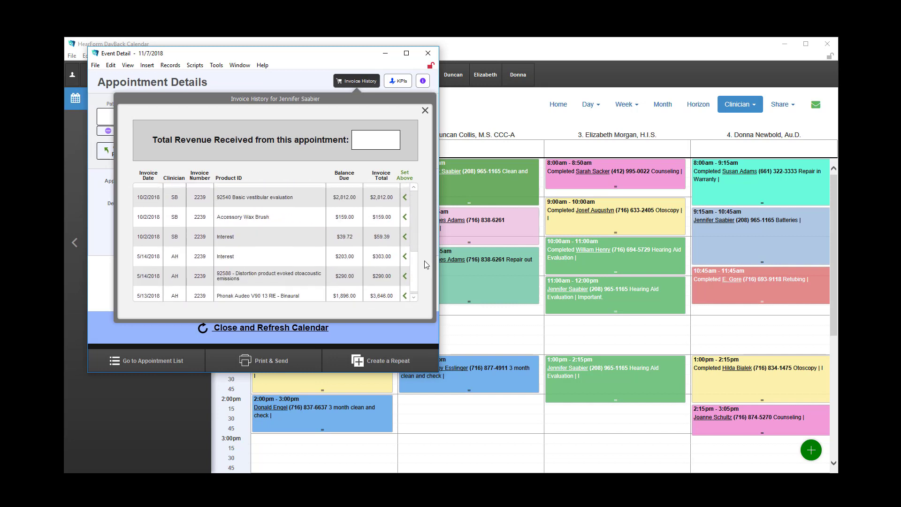
pyautogui.scroll(5, 427, 280)
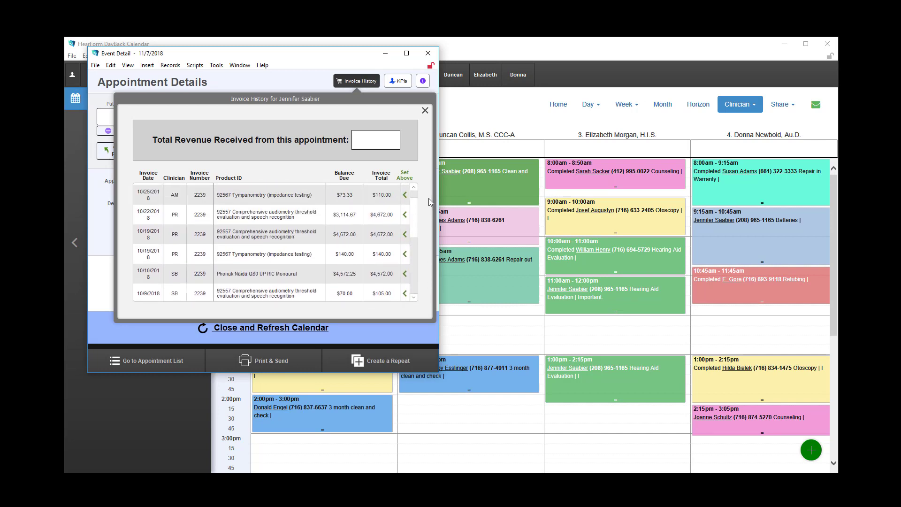
pyautogui.click(425, 111)
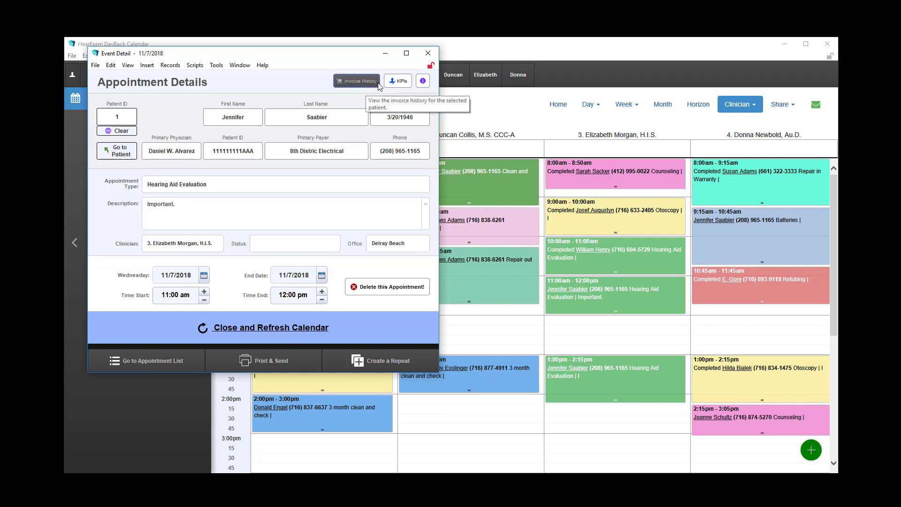
# - Open the appointment's key performance indicators and set the referral source to Newspaper, leaving the referral detail blank
pyautogui.click(394, 84)
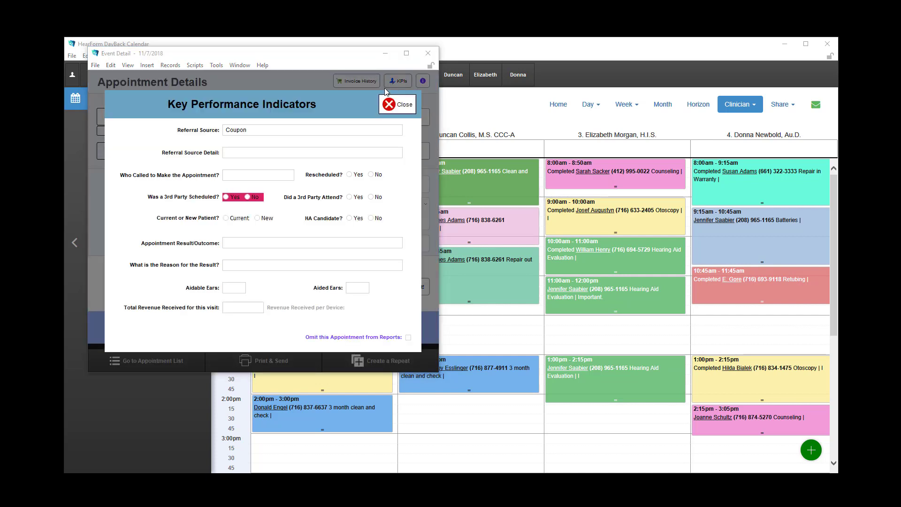
pyautogui.click(258, 131)
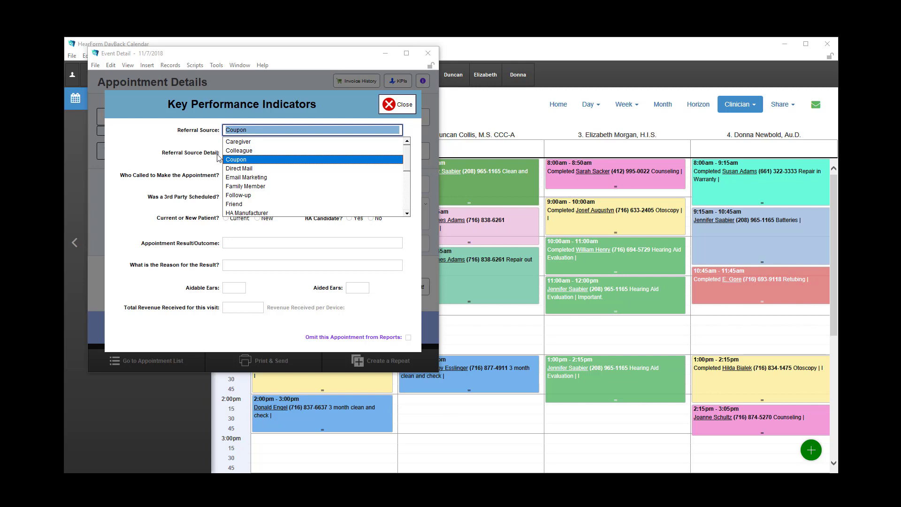
pyautogui.click(408, 202)
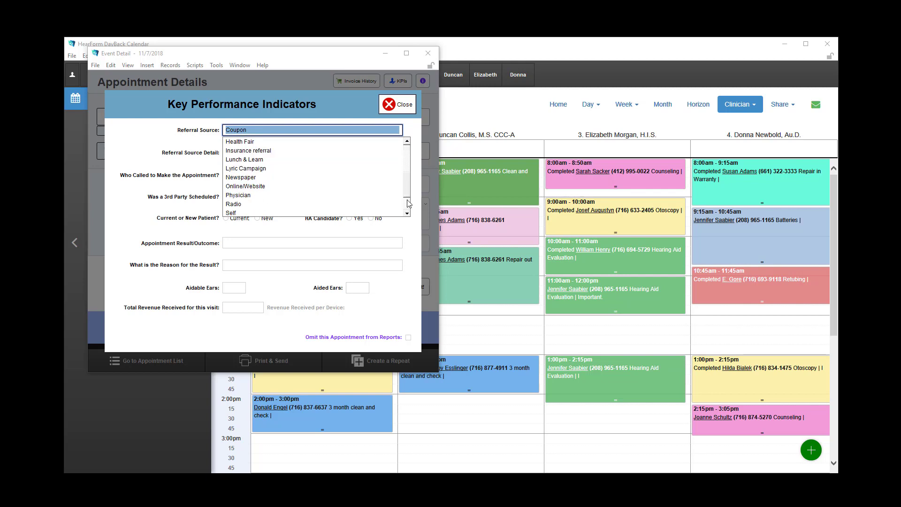
pyautogui.click(242, 177)
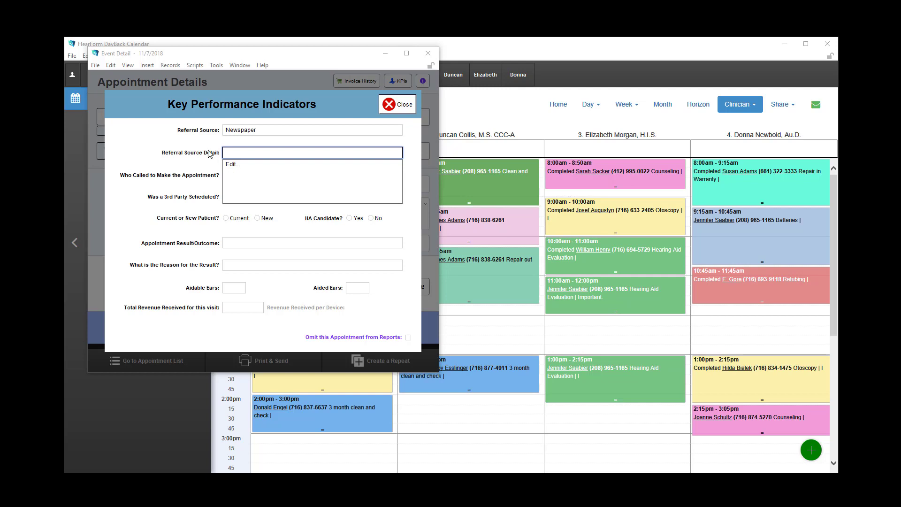
pyautogui.click(232, 152)
# - Record Self as the person who called to make the appointment and mark that a 3rd party was scheduled
pyautogui.click(225, 178)
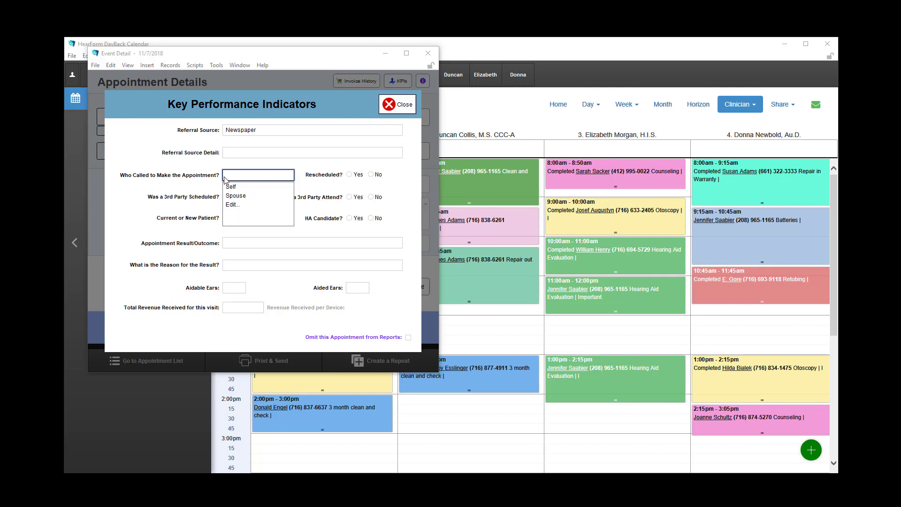
pyautogui.click(232, 187)
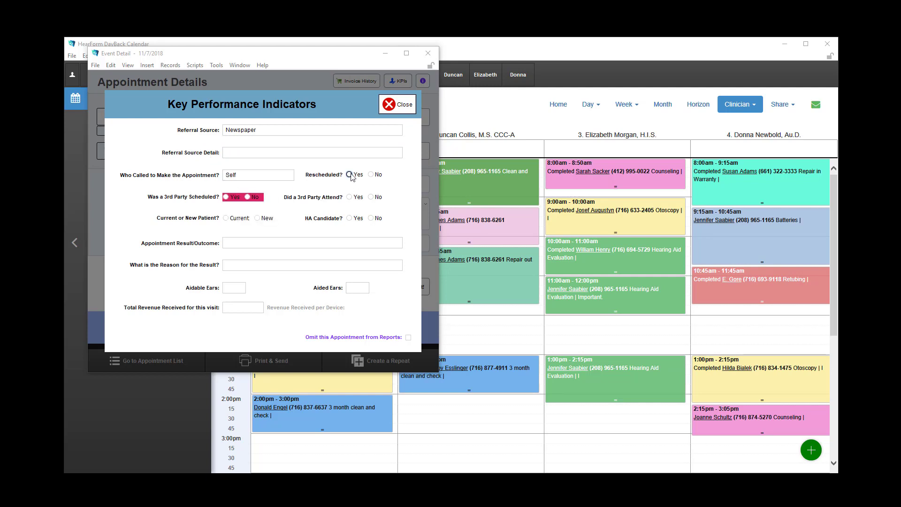
pyautogui.click(227, 197)
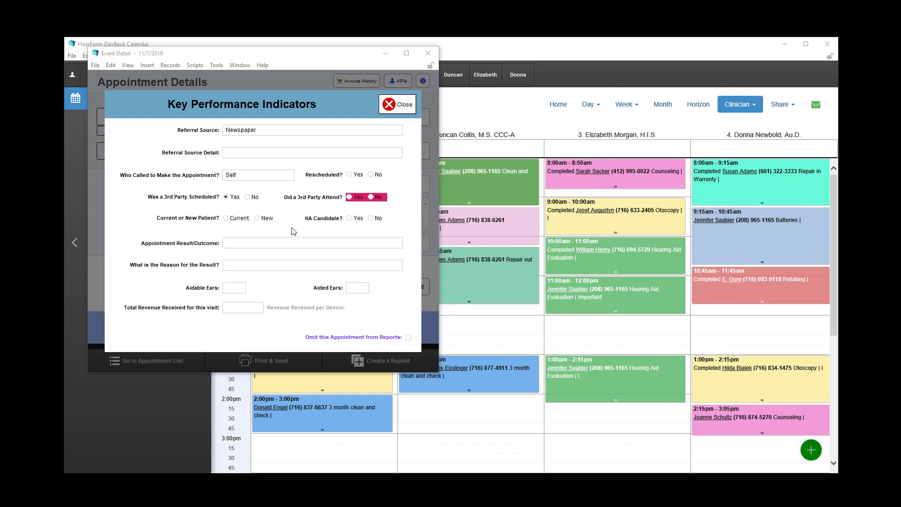
# - Set the appointment result to TNS and the reason for the result to Denial
pyautogui.click(251, 245)
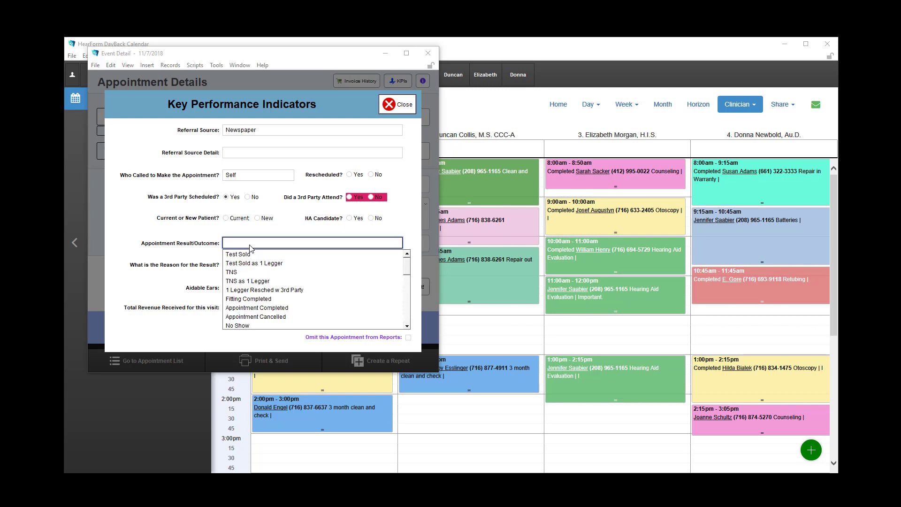
pyautogui.click(243, 273)
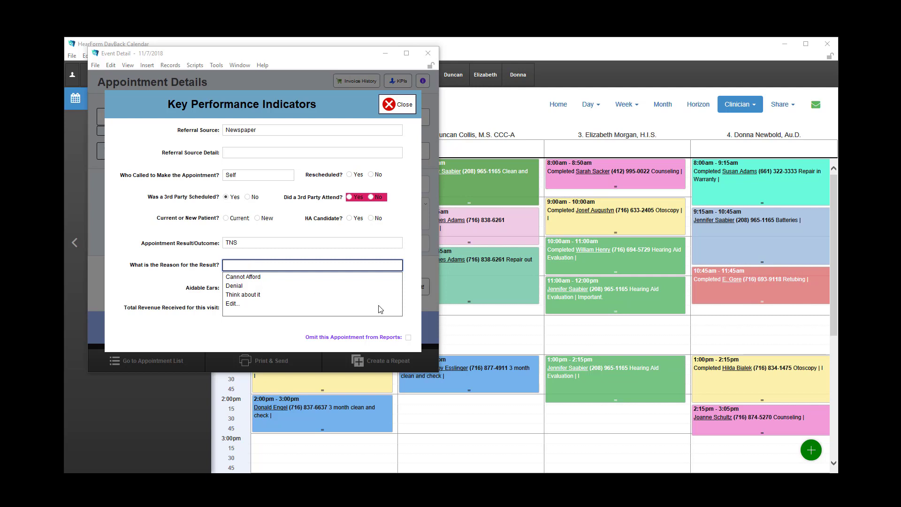
pyautogui.click(248, 286)
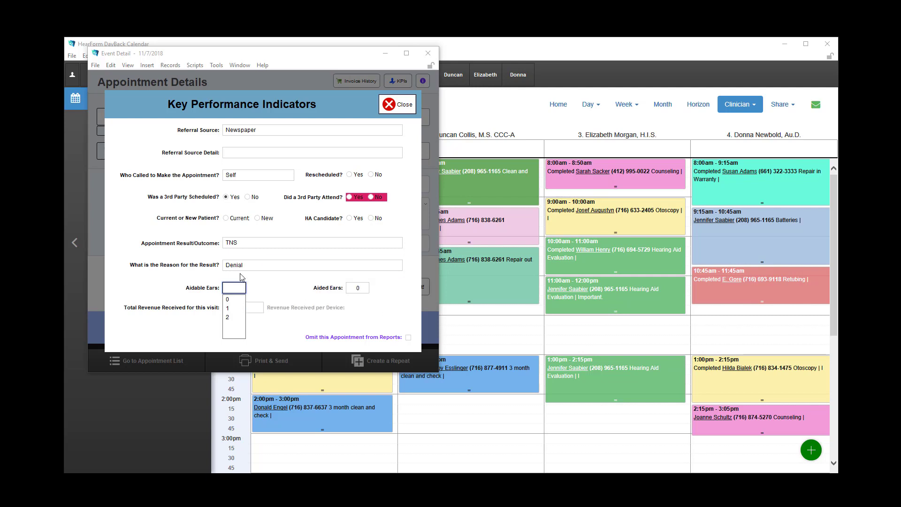
pyautogui.click(178, 270)
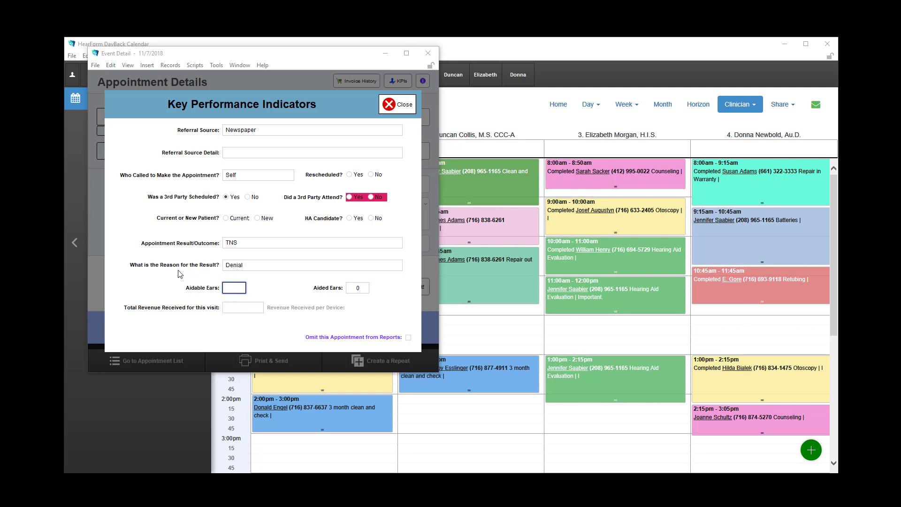
# - Change the appointment result to Binaural and clear the reason for the result
pyautogui.click(241, 245)
pyautogui.scroll(-3, 268, 311)
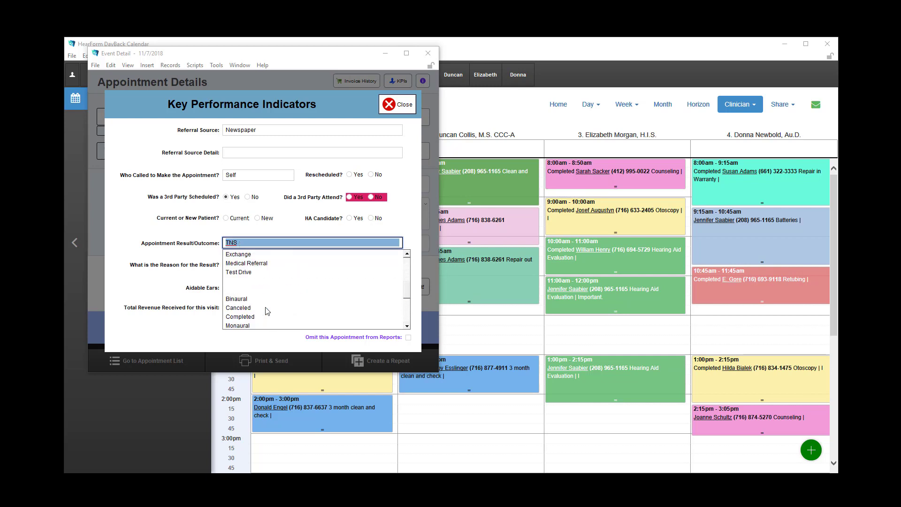
pyautogui.click(252, 299)
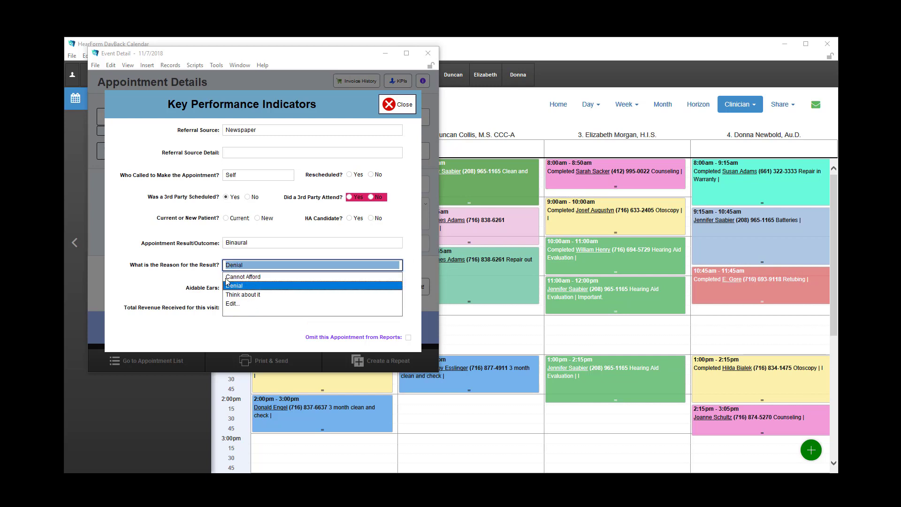
pyautogui.click(262, 286)
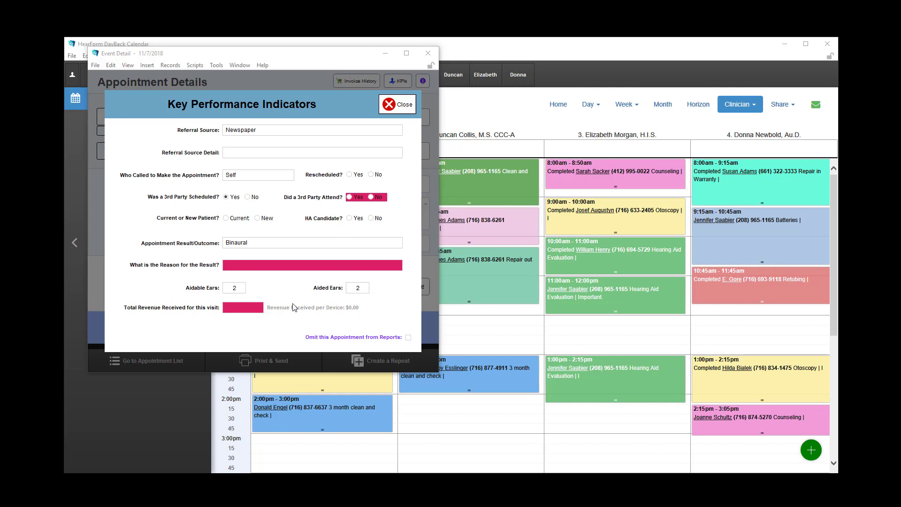
# - Enter 1234 as the total revenue received for this visit, then close the performance indicators and appointment details, refreshing the calendar
pyautogui.click(243, 307)
pyautogui.write('1,2')
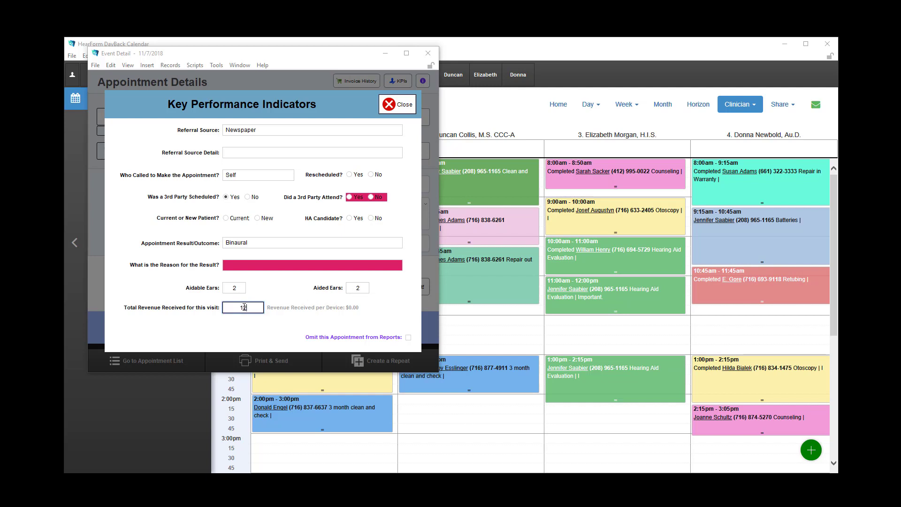
pyautogui.write('34')
pyautogui.click(269, 288)
pyautogui.click(397, 105)
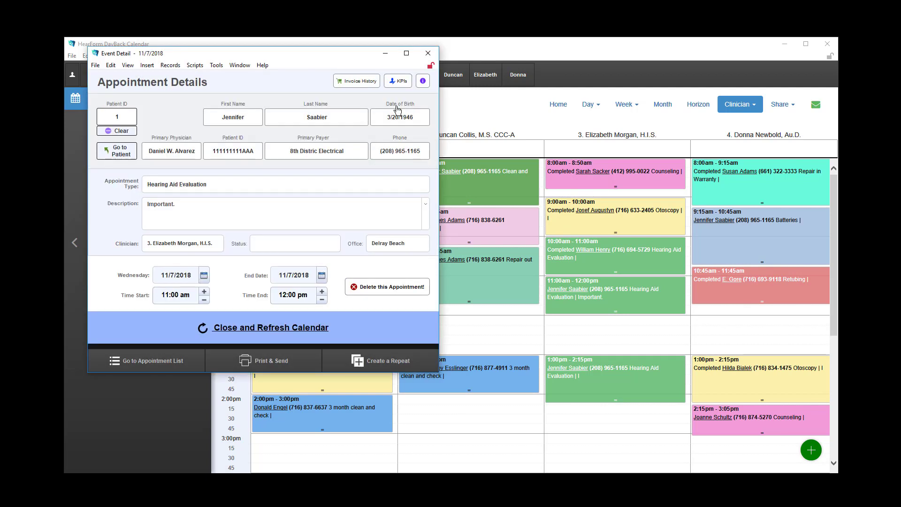
pyautogui.click(273, 326)
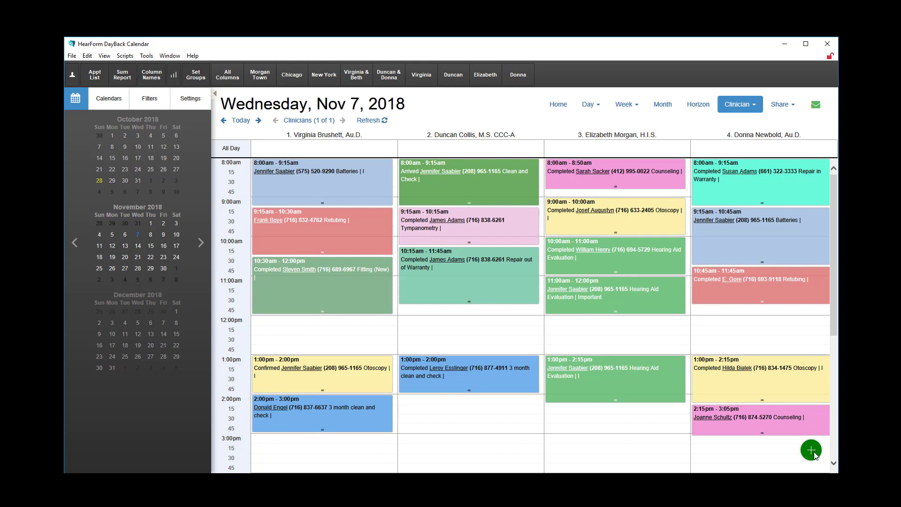
# - Add a 2:00 pm appointment in the second clinician's column, paste in the patient from the home record and clear that patient
pyautogui.moveTo(813, 452); pyautogui.dragTo(451, 404)
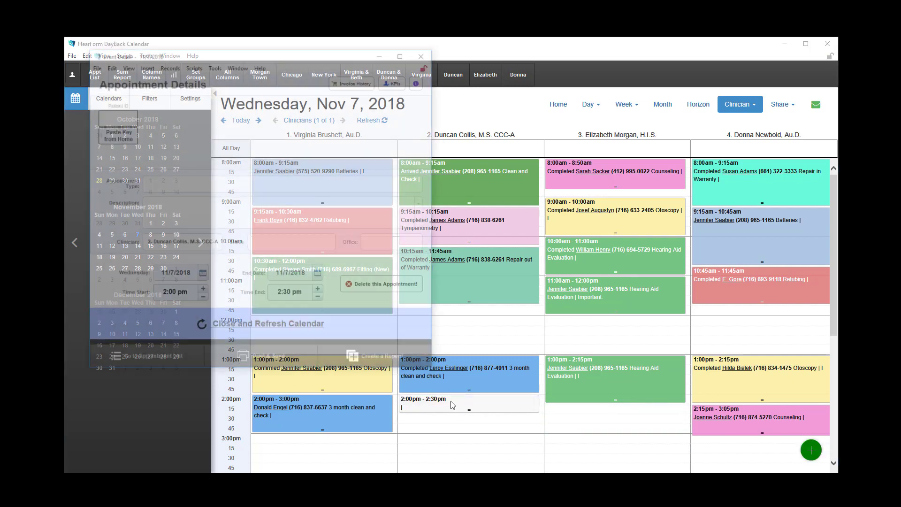
pyautogui.click(124, 137)
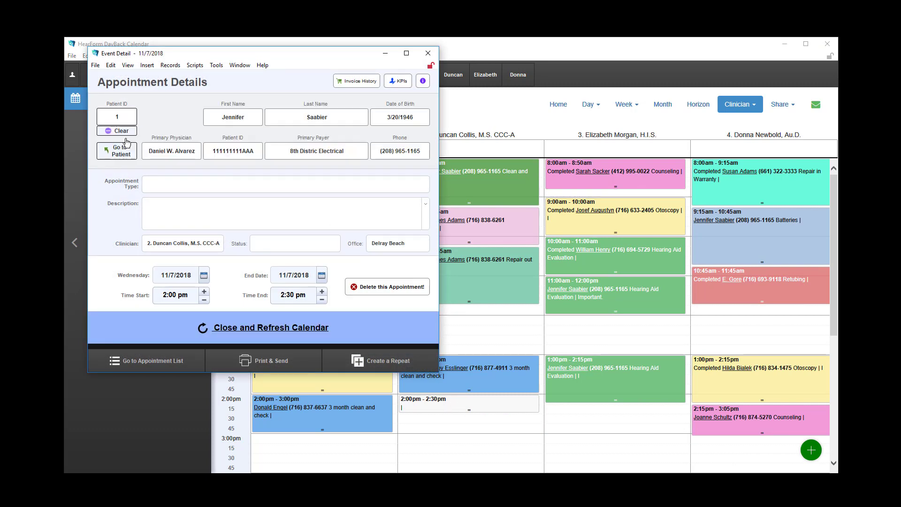
pyautogui.click(126, 134)
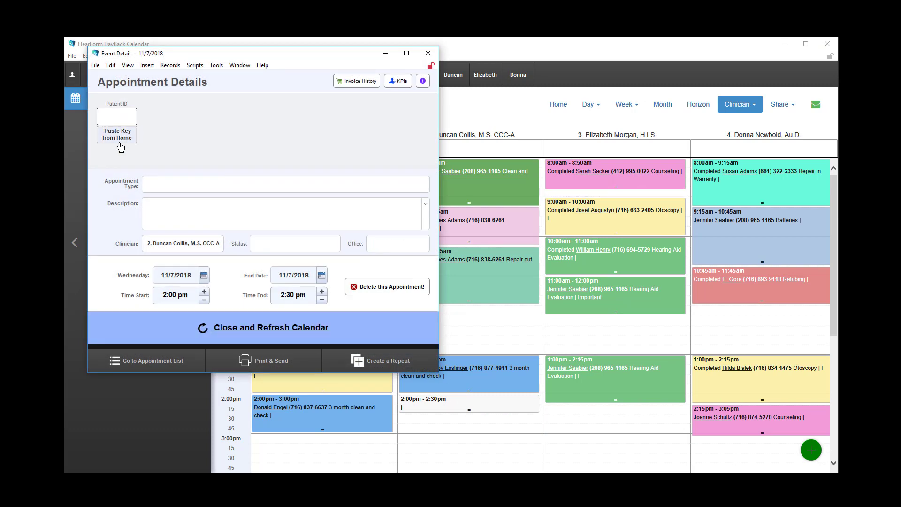
# - Assign a patient whose surname starts with S, set the appointment type to 3 month clean and check, and refresh the calendar
pyautogui.click(126, 120)
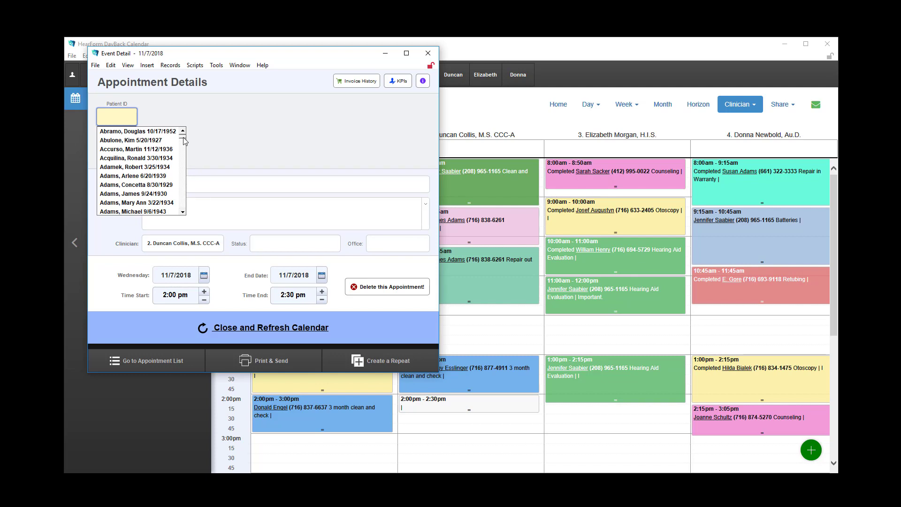
pyautogui.moveTo(183, 138)
pyautogui.mouseDown()
pyautogui.moveTo(184, 148)
pyautogui.moveTo(183, 135)
pyautogui.mouseUp()
pyautogui.press('s')
pyautogui.scroll(-8, 161, 164)
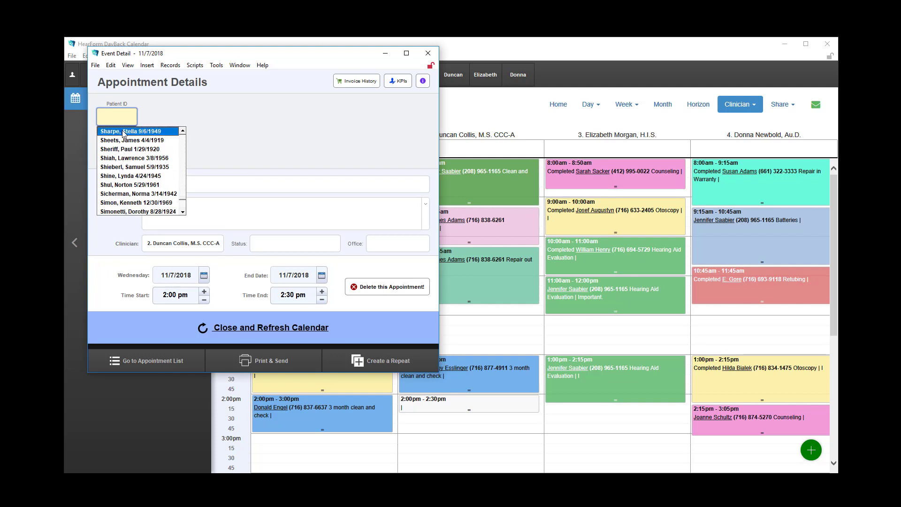
pyautogui.click(124, 132)
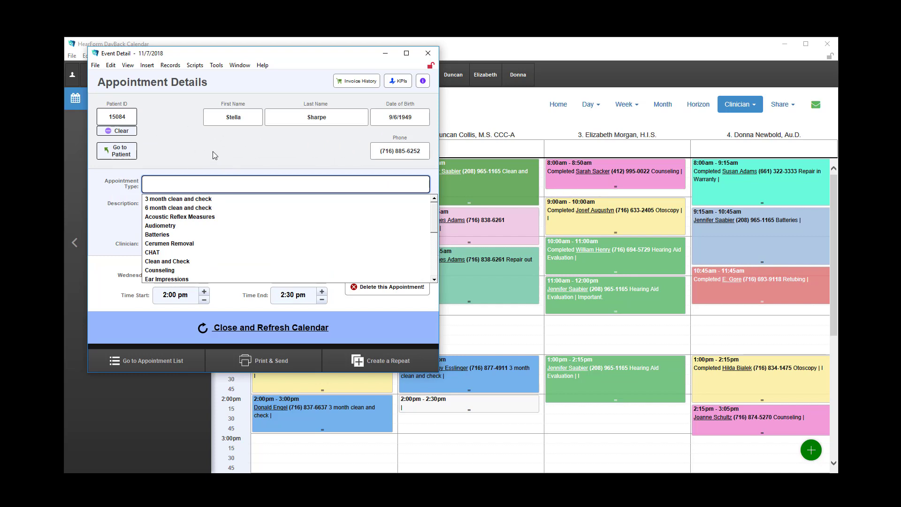
pyautogui.click(196, 199)
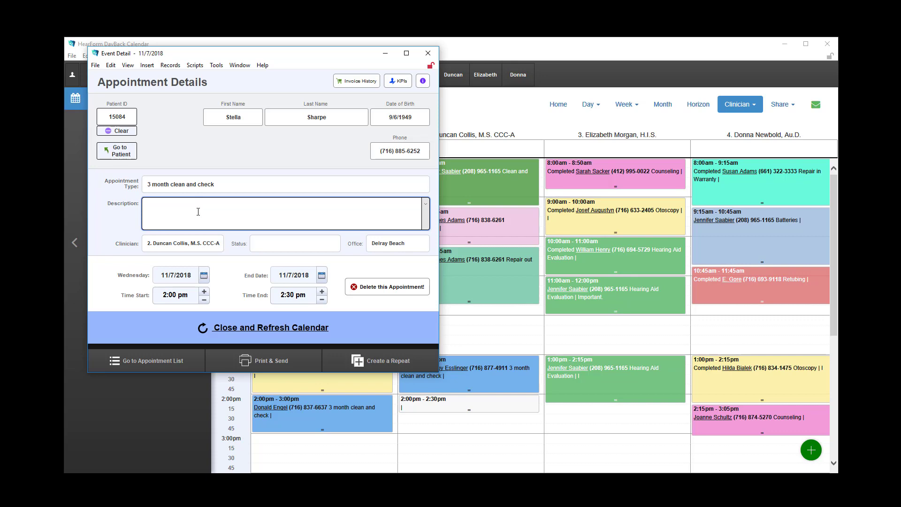
pyautogui.click(304, 328)
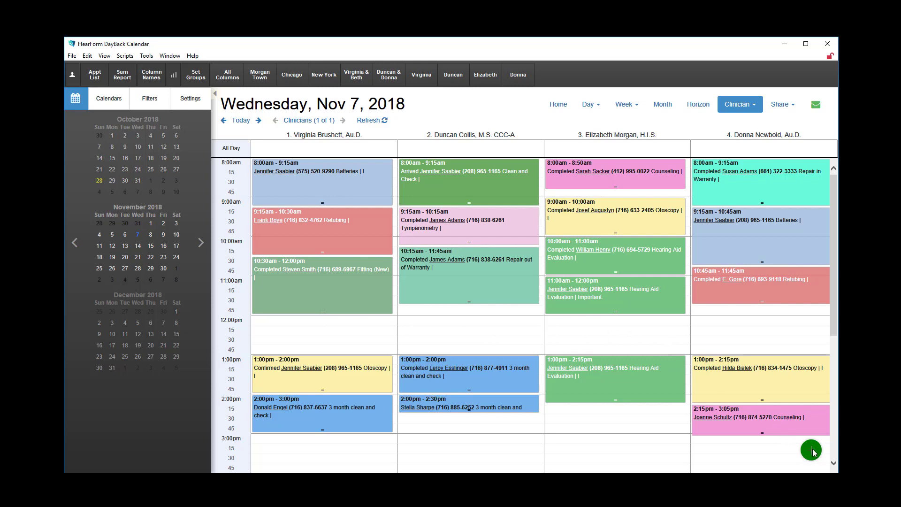
# - Add a 2:30 pm 6 month clean and check for another patient in the third clinician's column and extend it to 3:30 pm
pyautogui.moveTo(814, 453); pyautogui.dragTo(583, 418)
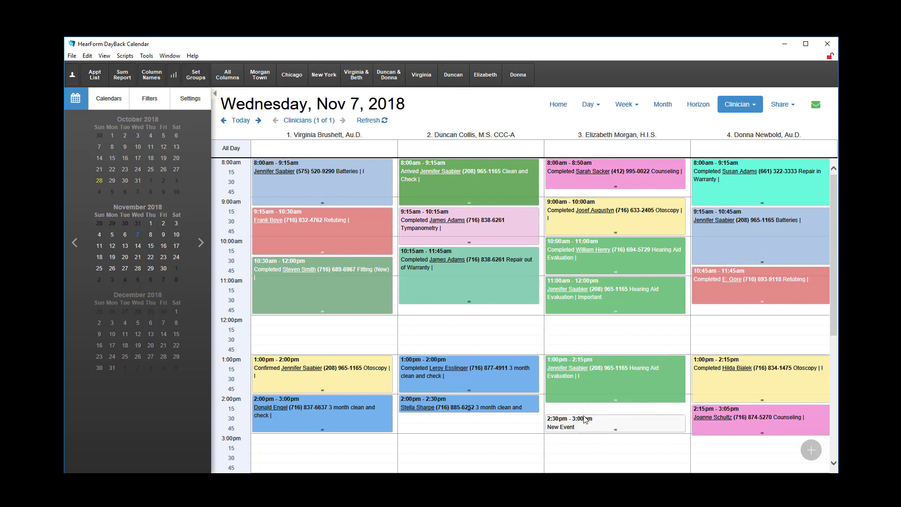
pyautogui.click(120, 147)
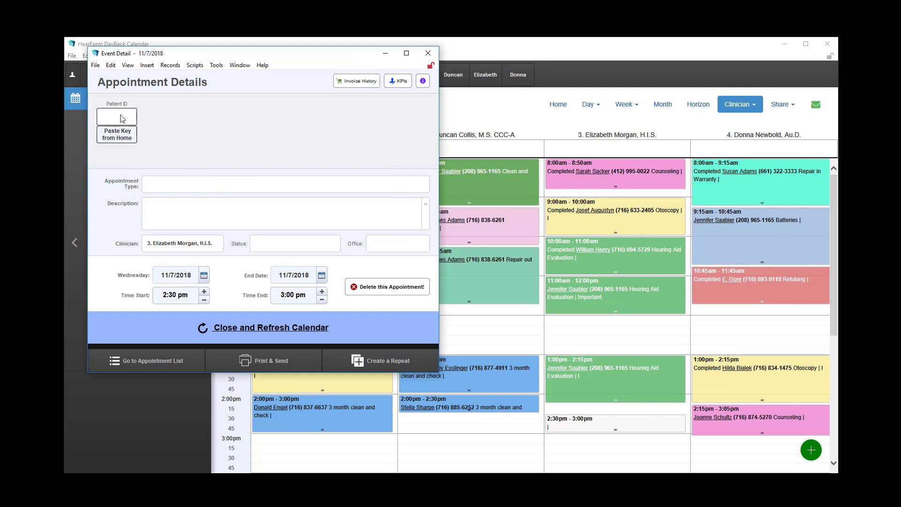
pyautogui.click(129, 203)
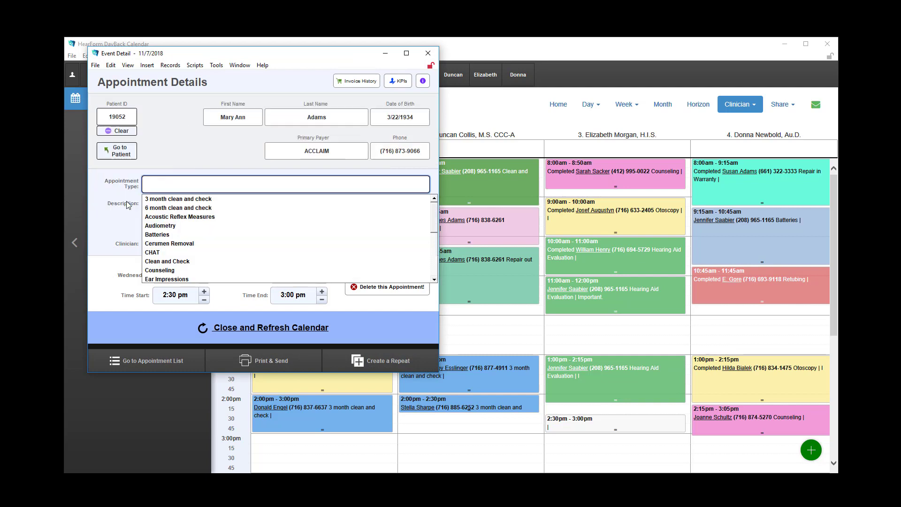
pyautogui.click(175, 210)
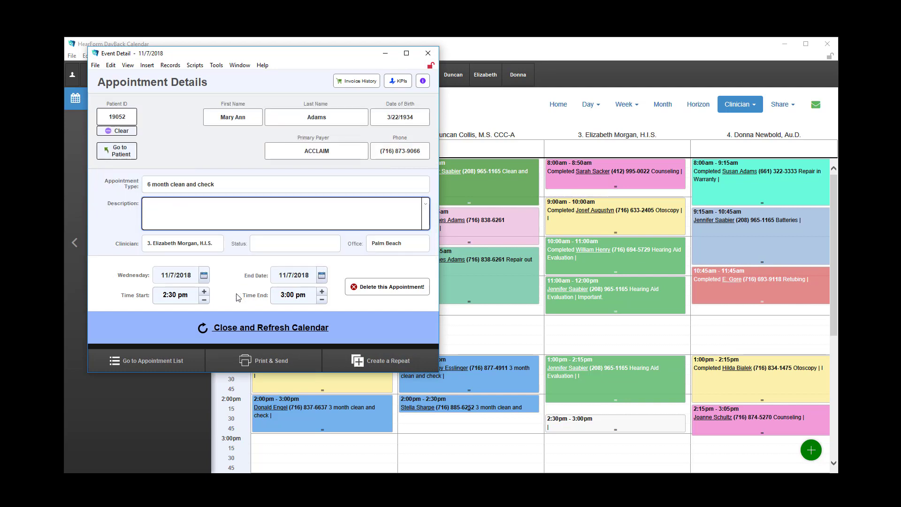
pyautogui.click(234, 322)
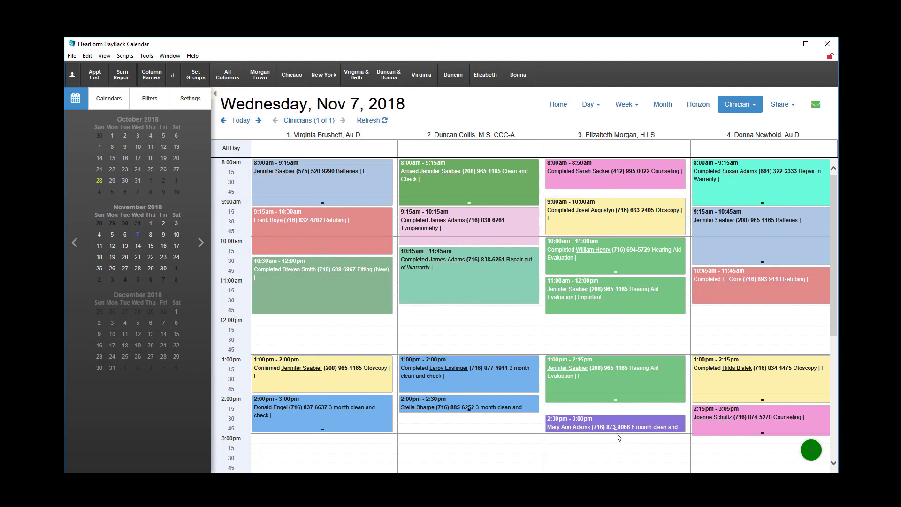
pyautogui.moveTo(616, 431); pyautogui.dragTo(615, 450)
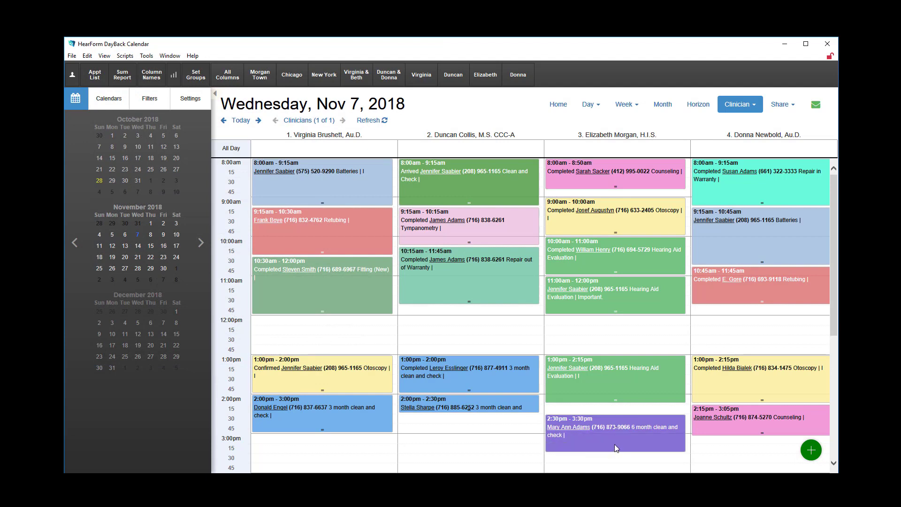